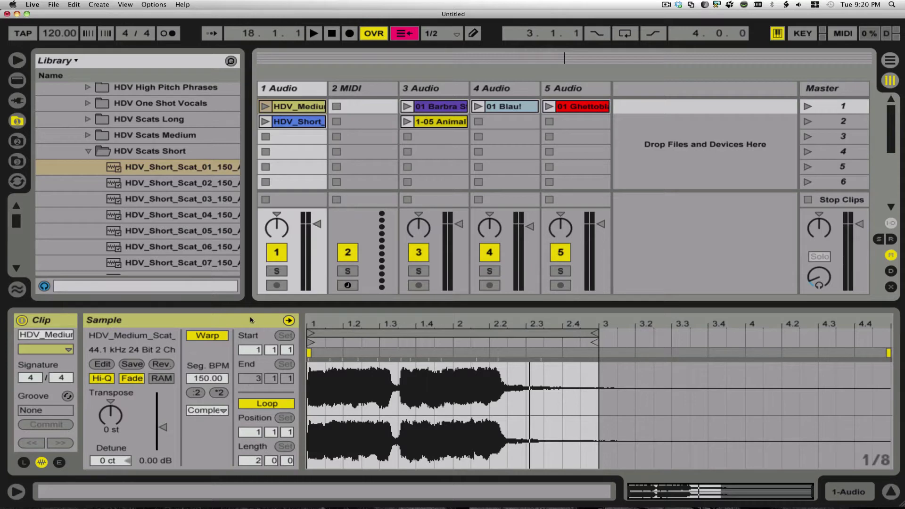
Launch the medium scat clip on track 1 together with the 1-05 Animal clip on track 3 and the red clip on track 5.
{"action": "left_click", "coordinate": [266, 107]}
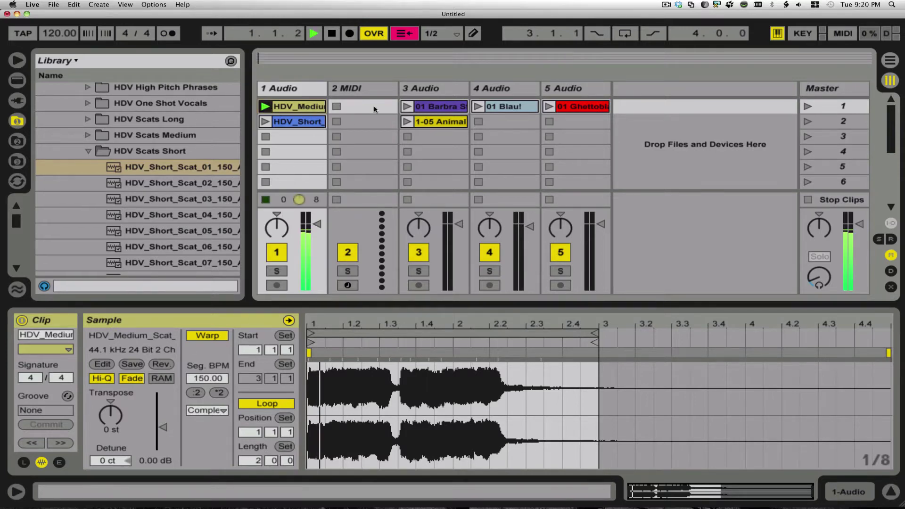
{"action": "left_click", "coordinate": [406, 121]}
{"action": "left_click", "coordinate": [550, 107]}
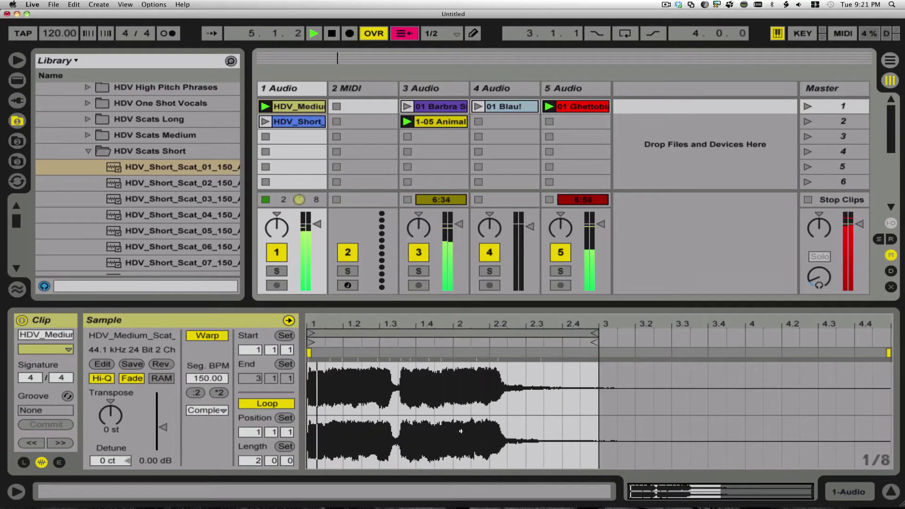
Alternate track 1 playback repeatedly between the short scat clip and the medium scat clip, ending on the medium one.
{"action": "left_click", "coordinate": [266, 122]}
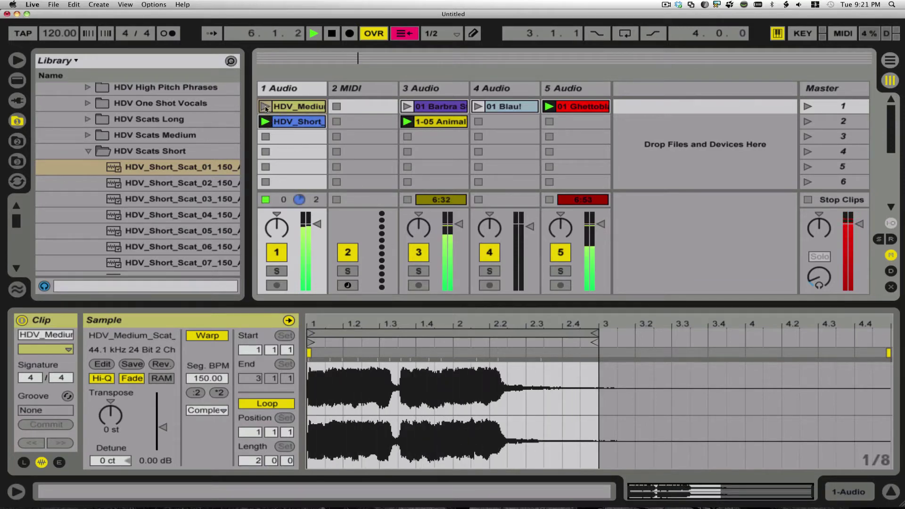
{"action": "left_click", "coordinate": [265, 109]}
{"action": "left_click", "coordinate": [265, 123]}
{"action": "left_click", "coordinate": [267, 108]}
{"action": "left_click", "coordinate": [267, 123]}
{"action": "left_click", "coordinate": [265, 108]}
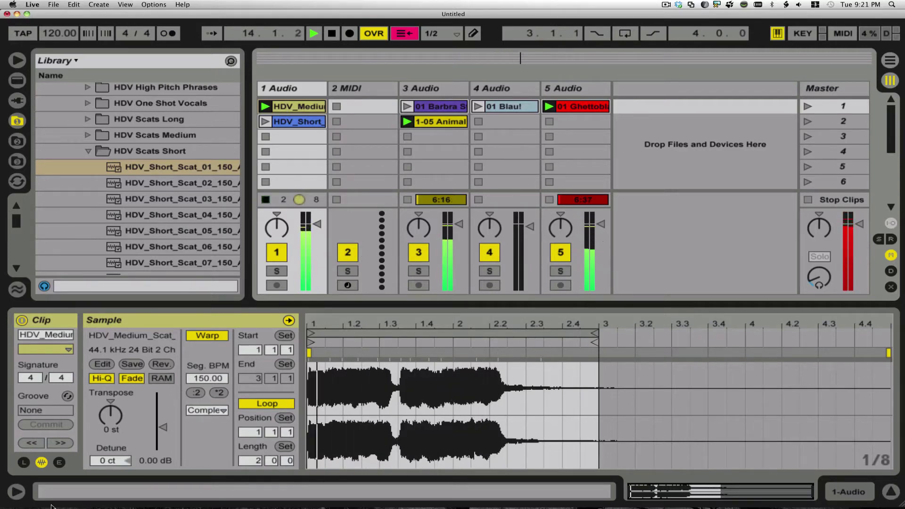
Show the medium scat clip's launch settings, choose Stop as its first follow action, and stop playback.
{"action": "left_click", "coordinate": [24, 462]}
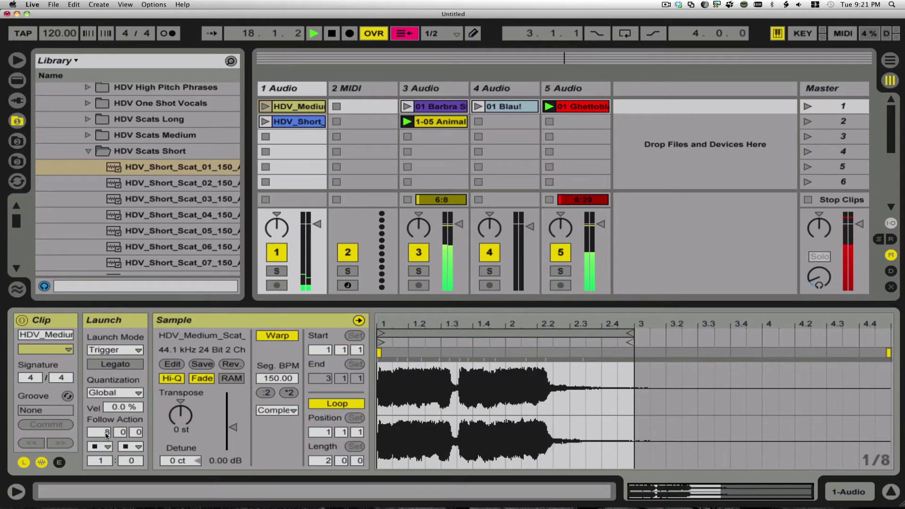
{"action": "left_click", "coordinate": [108, 448]}
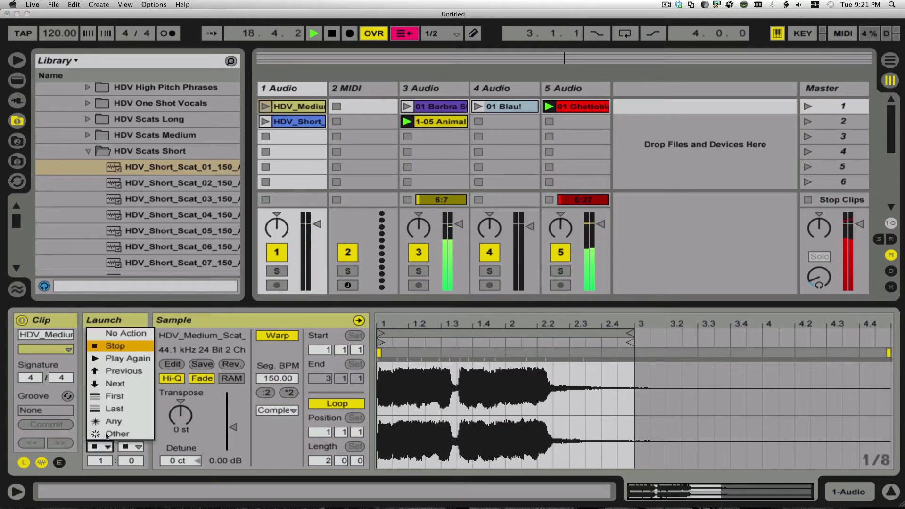
{"action": "left_click", "coordinate": [113, 348]}
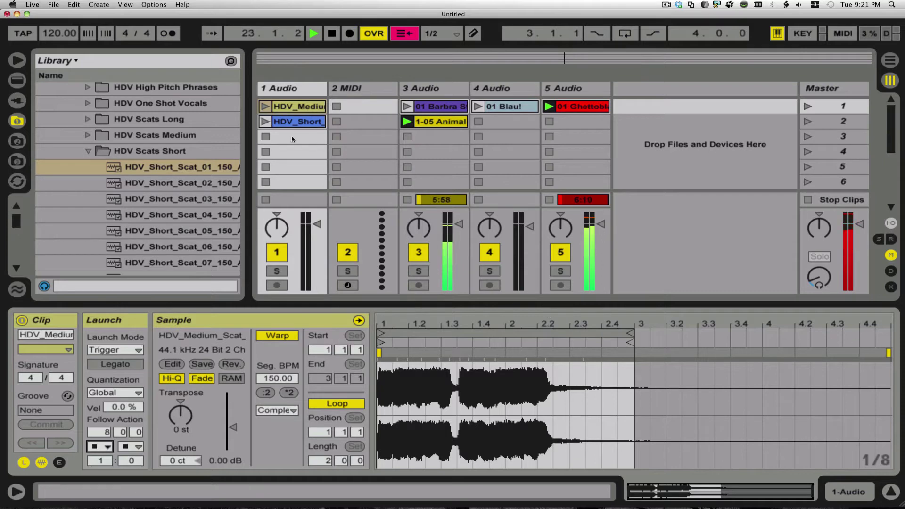
{"action": "key", "text": "space"}
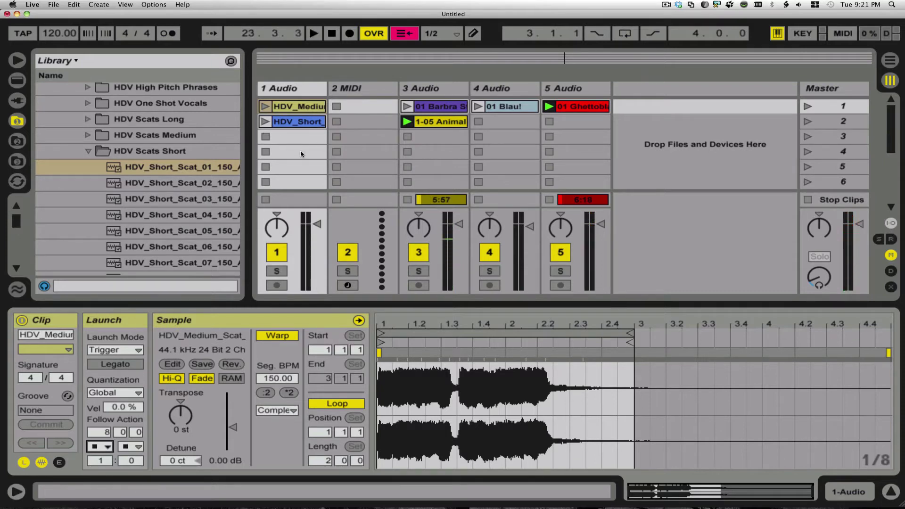
Play the short scat clip, show its track volume envelope, and stop playback.
{"action": "left_click", "coordinate": [267, 122]}
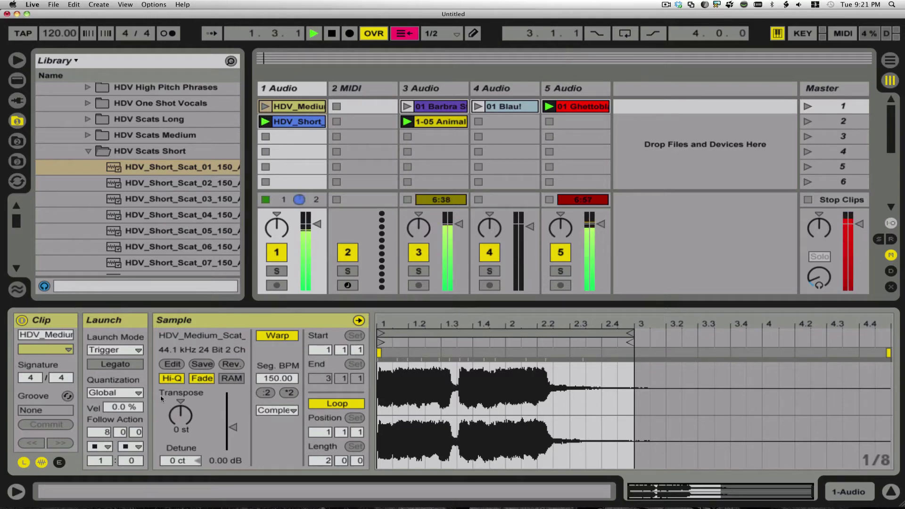
{"action": "left_click", "coordinate": [311, 121]}
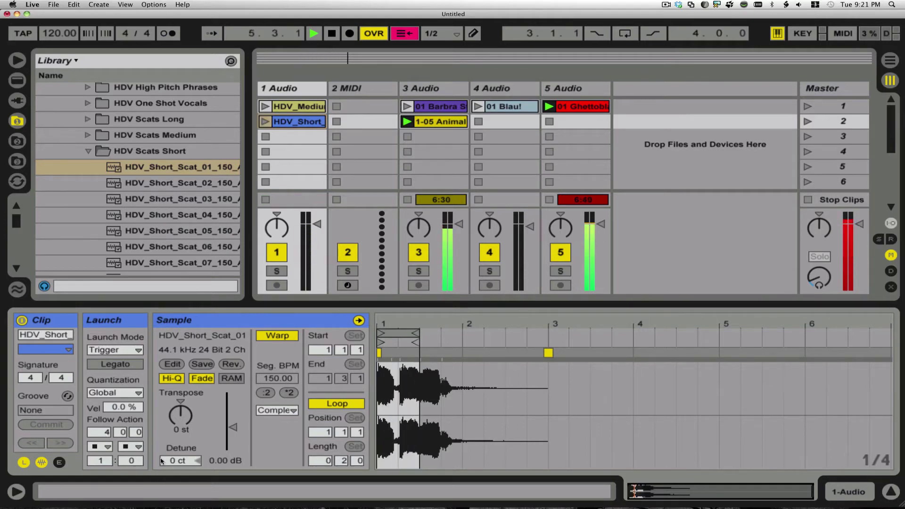
{"action": "left_click", "coordinate": [64, 462]}
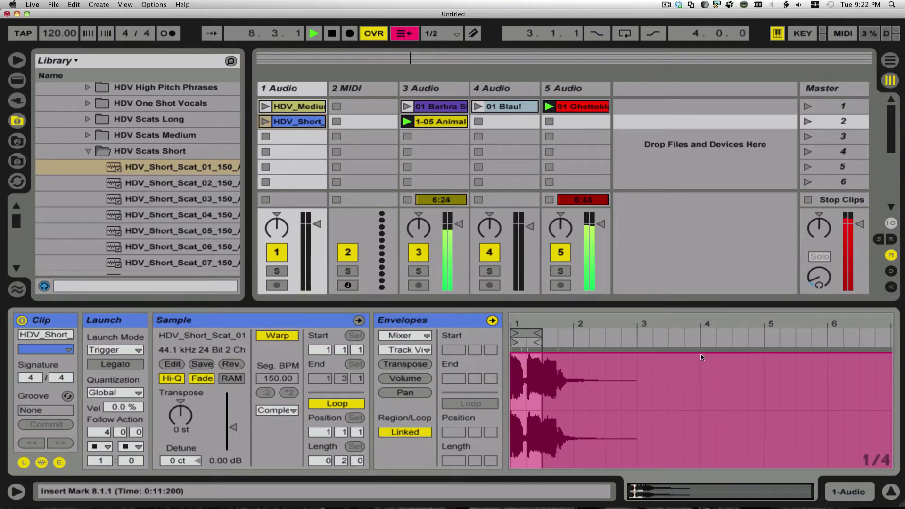
{"action": "key", "text": "space"}
Draw a track volume fade in the linked envelope from 100 % at bar 3 down to zero at bar 4.
{"action": "left_click", "coordinate": [701, 354]}
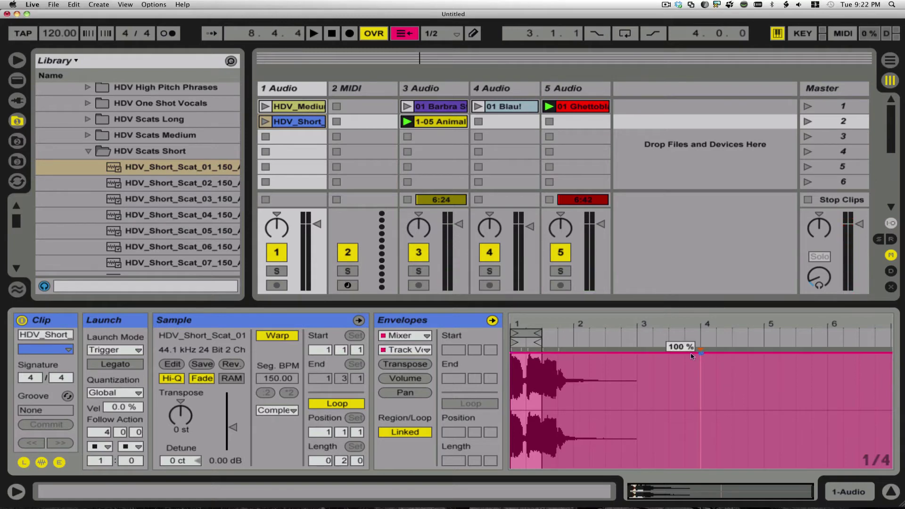
{"action": "left_click", "coordinate": [638, 354]}
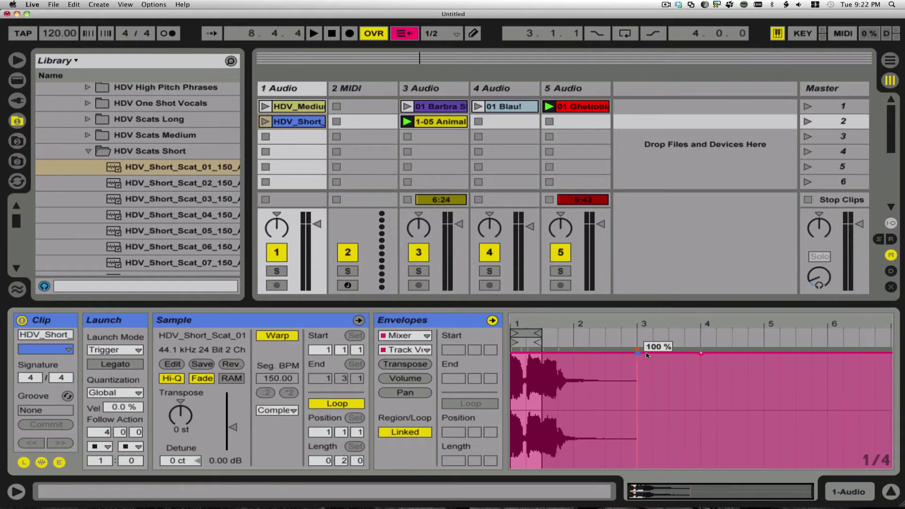
{"action": "left_click_drag", "start_coordinate": [701, 353], "coordinate": [701, 468]}
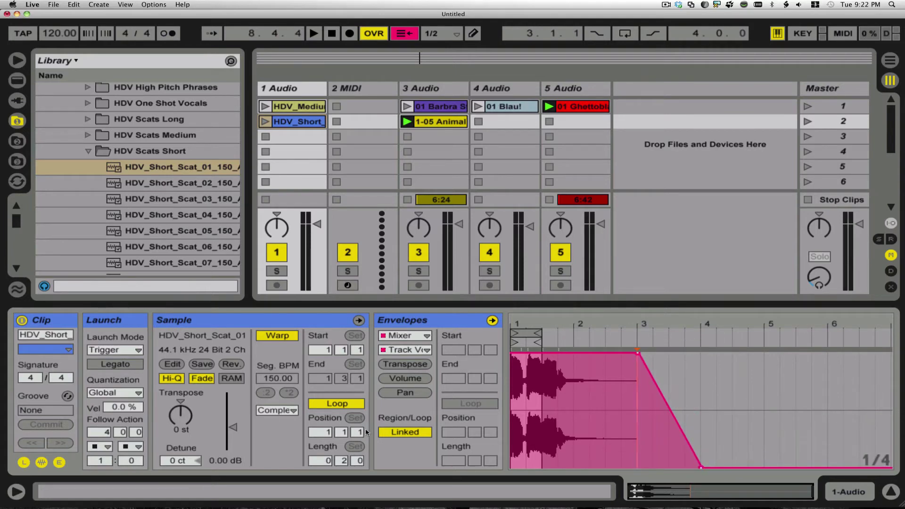
Unlink and relink the envelope, redraw the linked volume fade between bars 3 and 4, and play the short scat clip.
{"action": "left_click", "coordinate": [404, 432]}
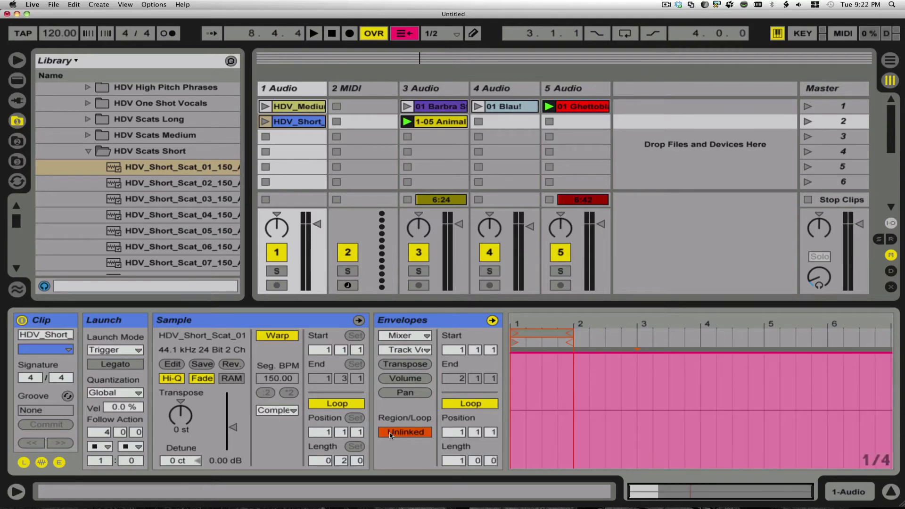
{"action": "left_click", "coordinate": [391, 432]}
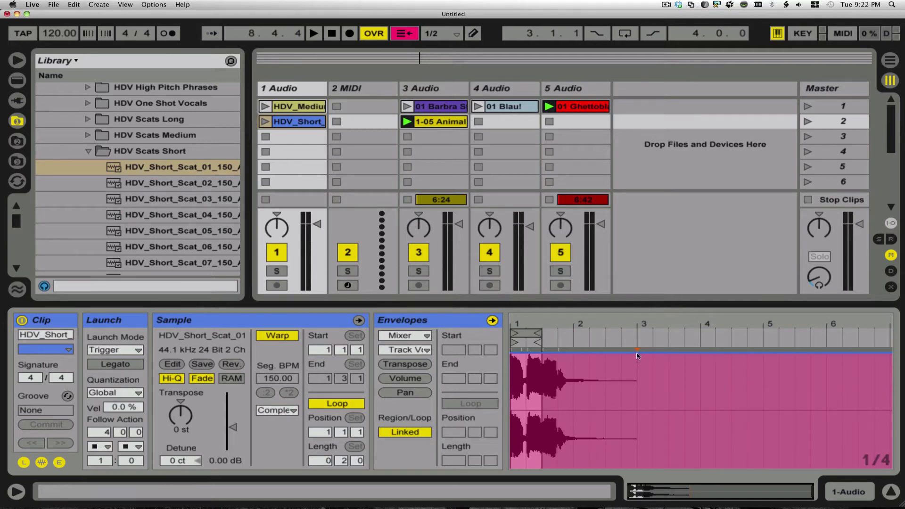
{"action": "left_click_drag", "start_coordinate": [637, 354], "coordinate": [697, 468]}
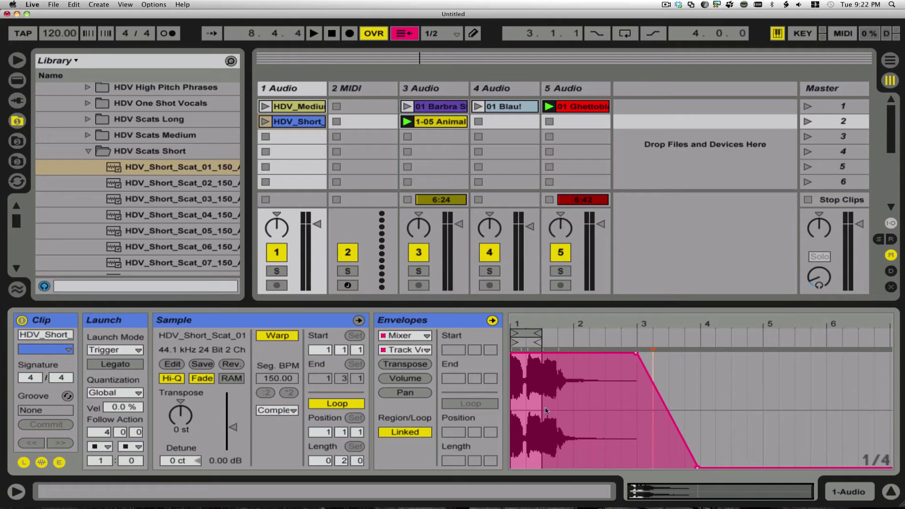
{"action": "left_click", "coordinate": [262, 122]}
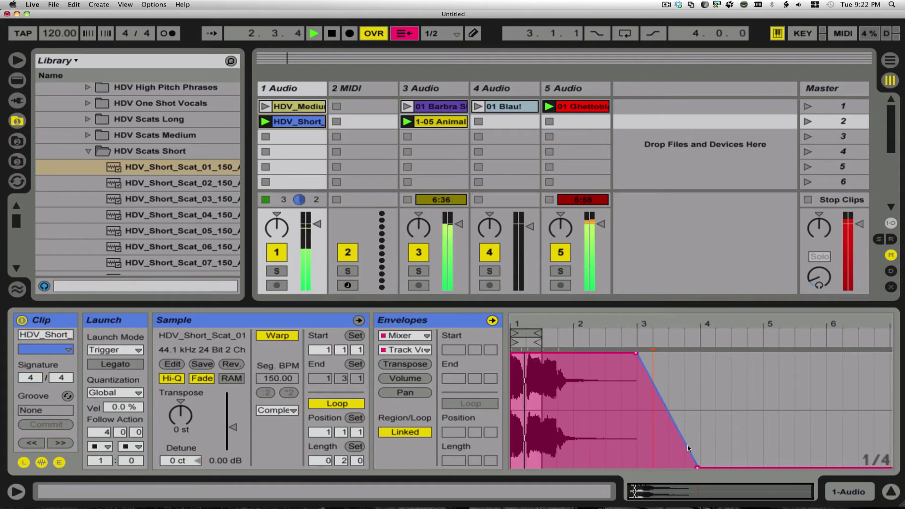
Unlink the short scat clip's volume envelope and draw a fade from full level at about bar 3 to zero at about bar 4.
{"action": "left_click", "coordinate": [410, 433]}
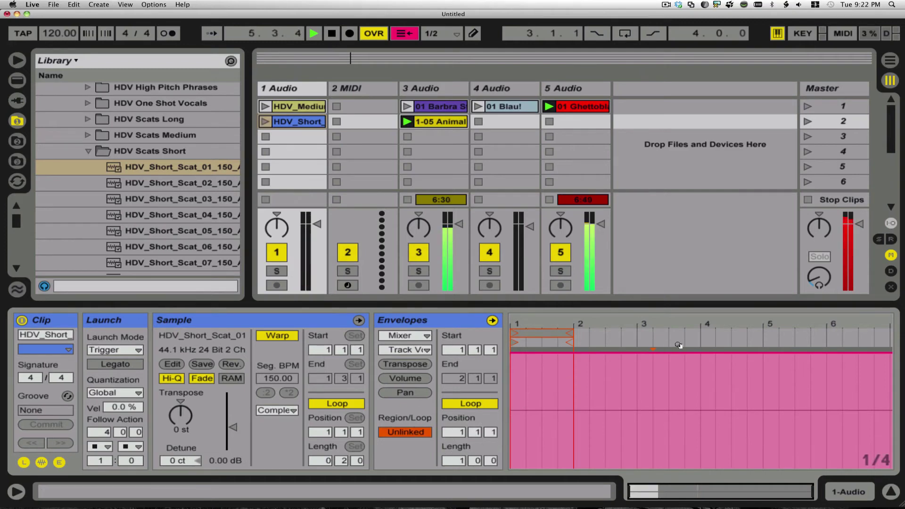
{"action": "double_click", "coordinate": [640, 355]}
{"action": "double_click", "coordinate": [705, 354]}
{"action": "left_click_drag", "start_coordinate": [705, 355], "coordinate": [706, 467]}
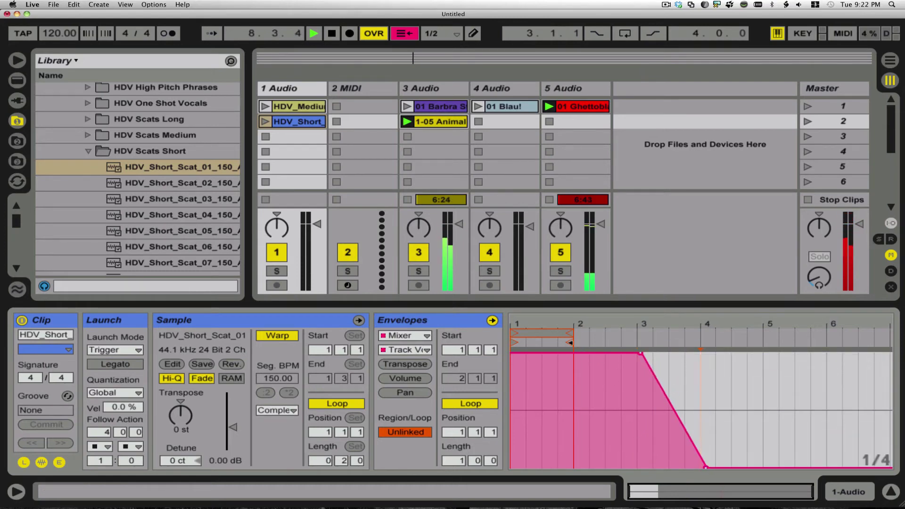
Extend the unlinked envelope's end to bar 4 and its loop to 3 bars, and align the fade's start with bar 3.
{"action": "left_click_drag", "start_coordinate": [571, 343], "coordinate": [699, 343]}
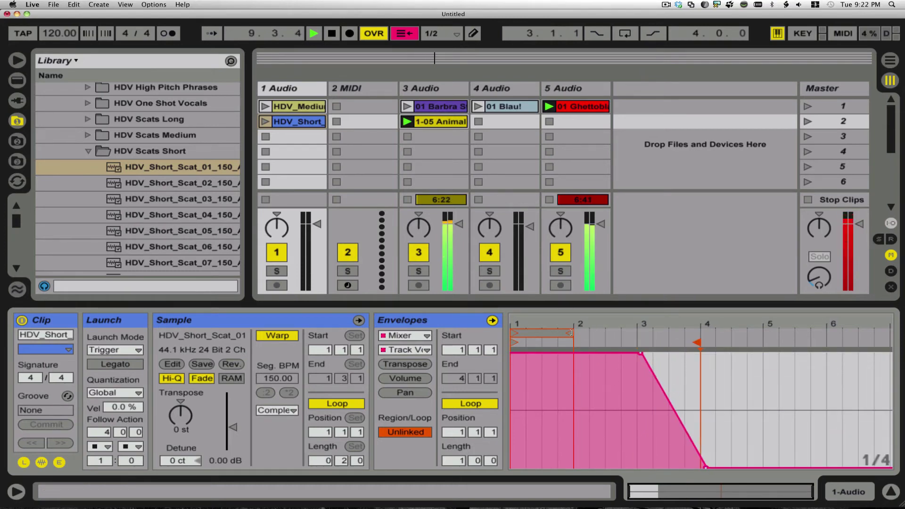
{"action": "left_click_drag", "start_coordinate": [571, 333], "coordinate": [695, 335]}
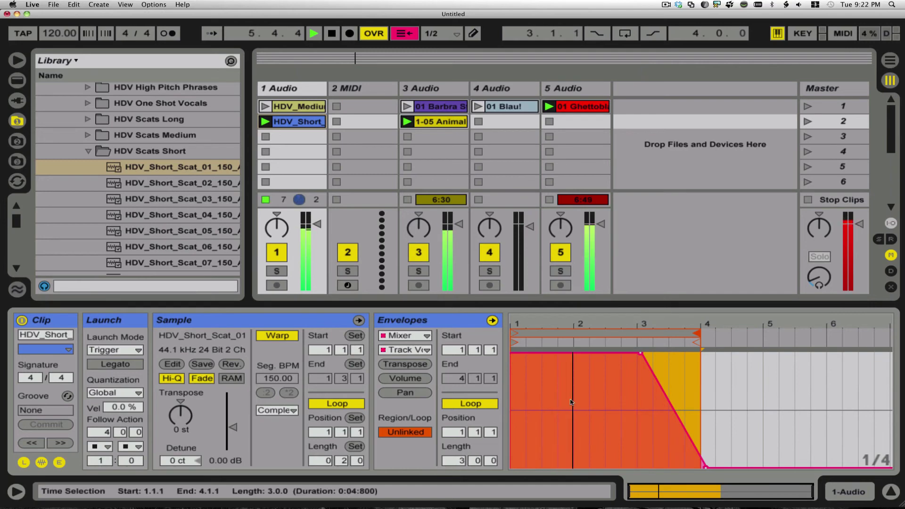
{"action": "left_click_drag", "start_coordinate": [640, 353], "coordinate": [636, 353]}
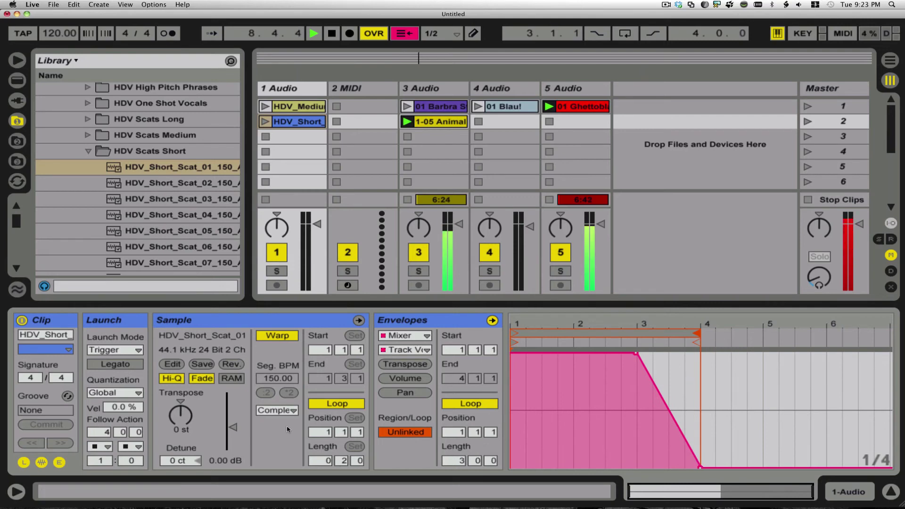
Lengthen the unlinked envelope's loop to 4 bars, move the fade between bars 4 and 5, and play the short scat clip to test it.
{"action": "left_click_drag", "start_coordinate": [698, 334], "coordinate": [758, 335]}
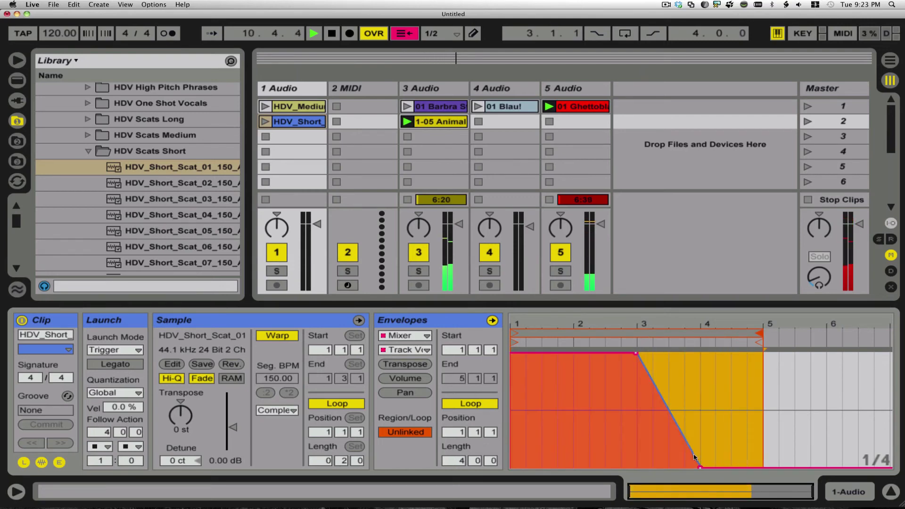
{"action": "left_click_drag", "start_coordinate": [701, 467], "coordinate": [764, 468]}
{"action": "key", "text": "space"}
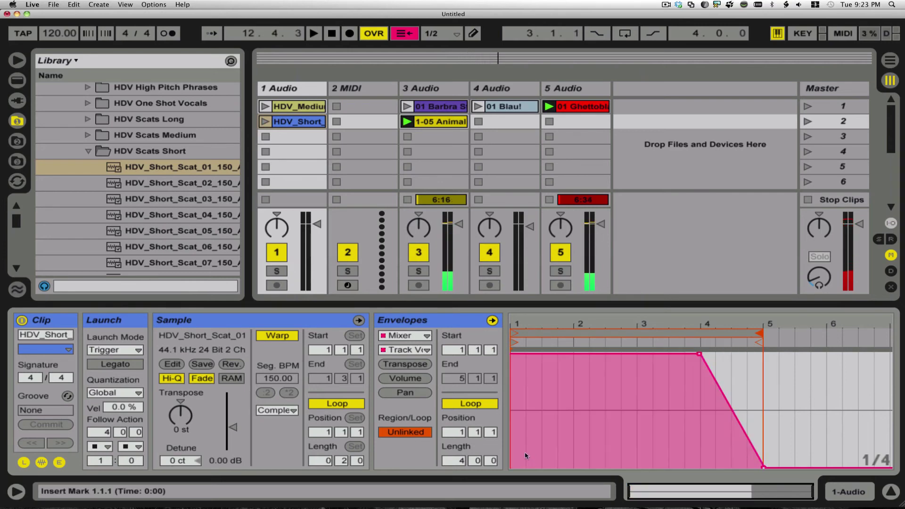
{"action": "left_click", "coordinate": [266, 121]}
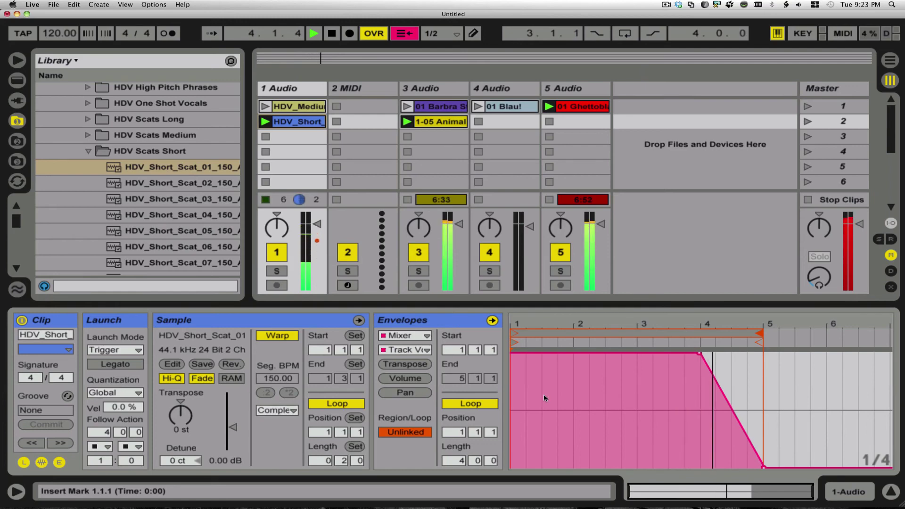
{"action": "key", "text": "space"}
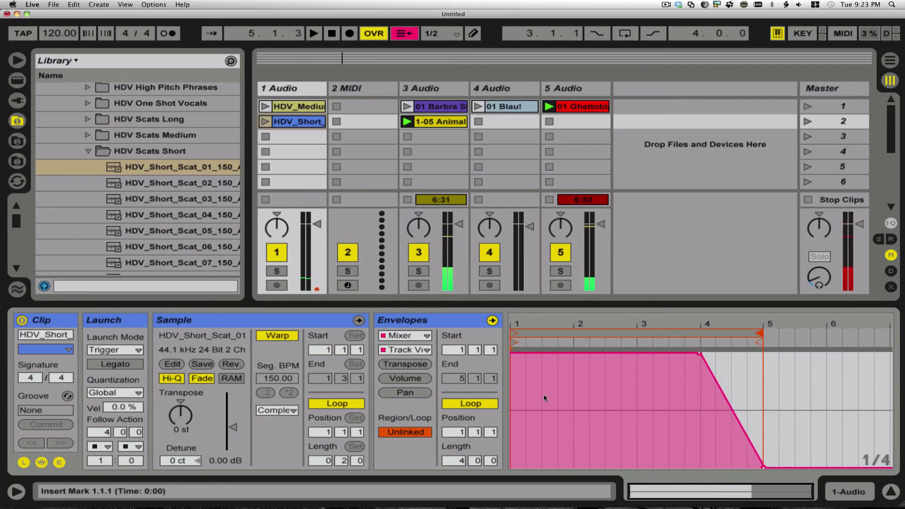